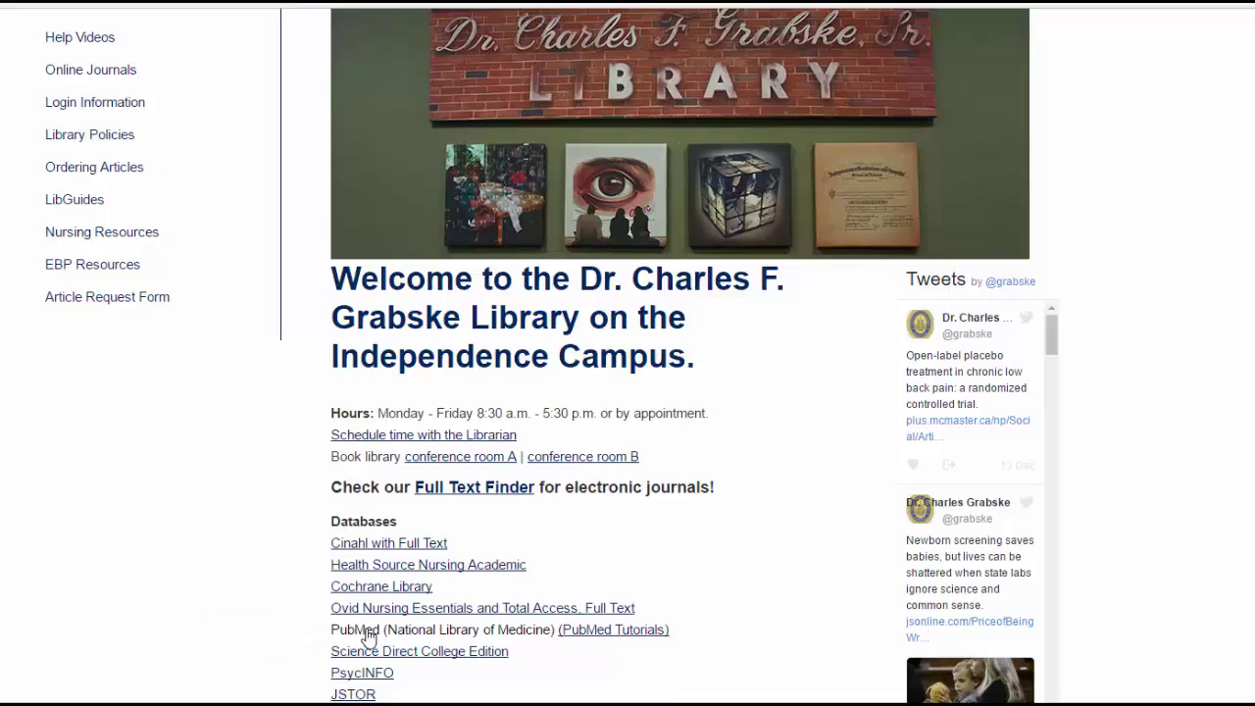
Open PubMed from the library's database list and search for "music therapy dementia"
click(369, 636)
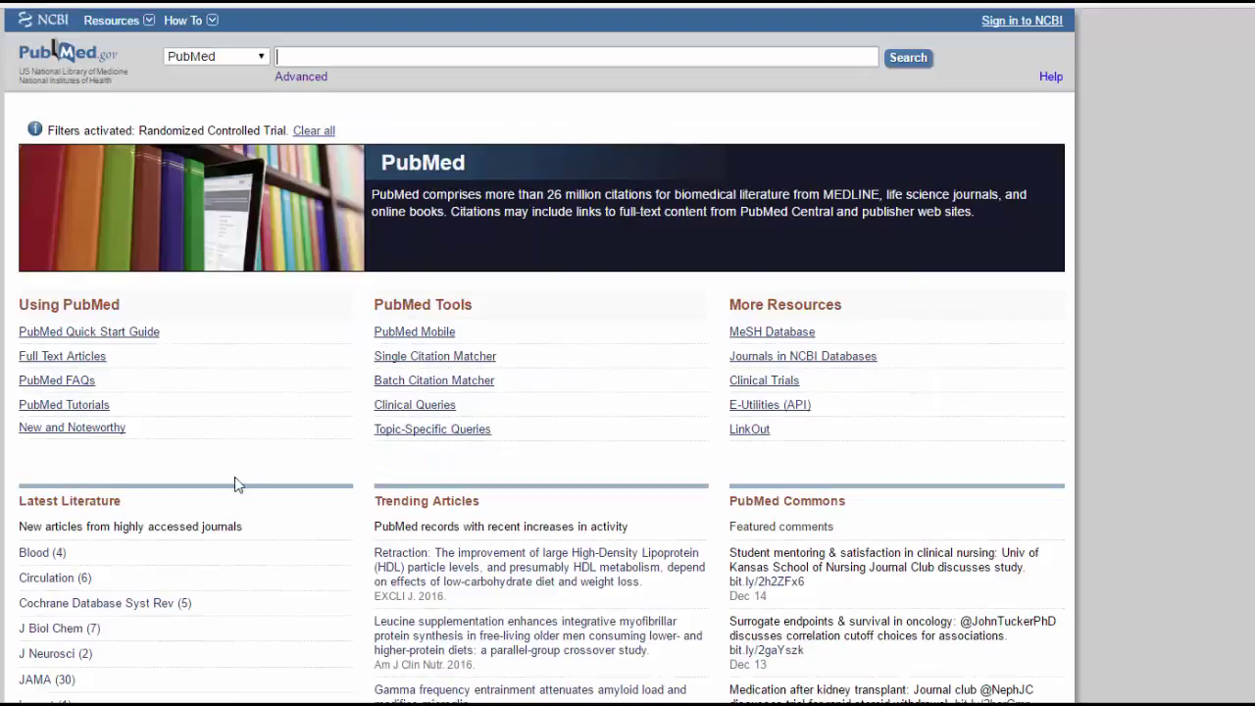
text(musi)
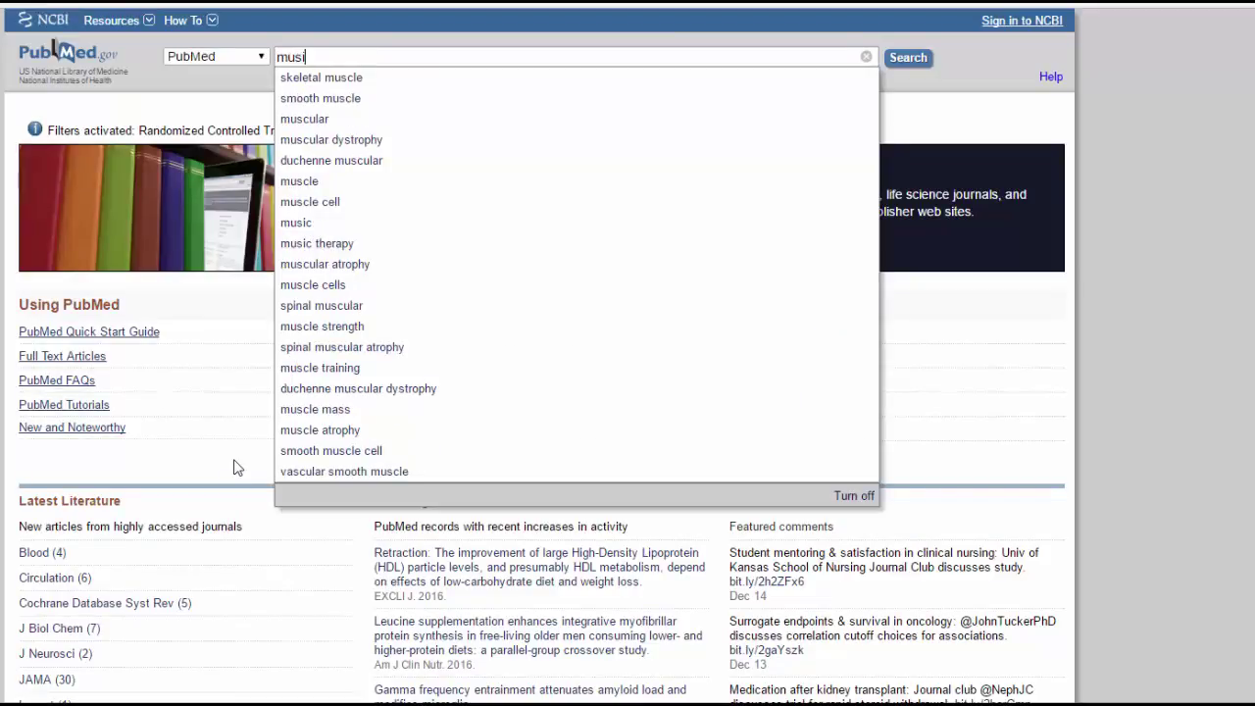
text(c thera)
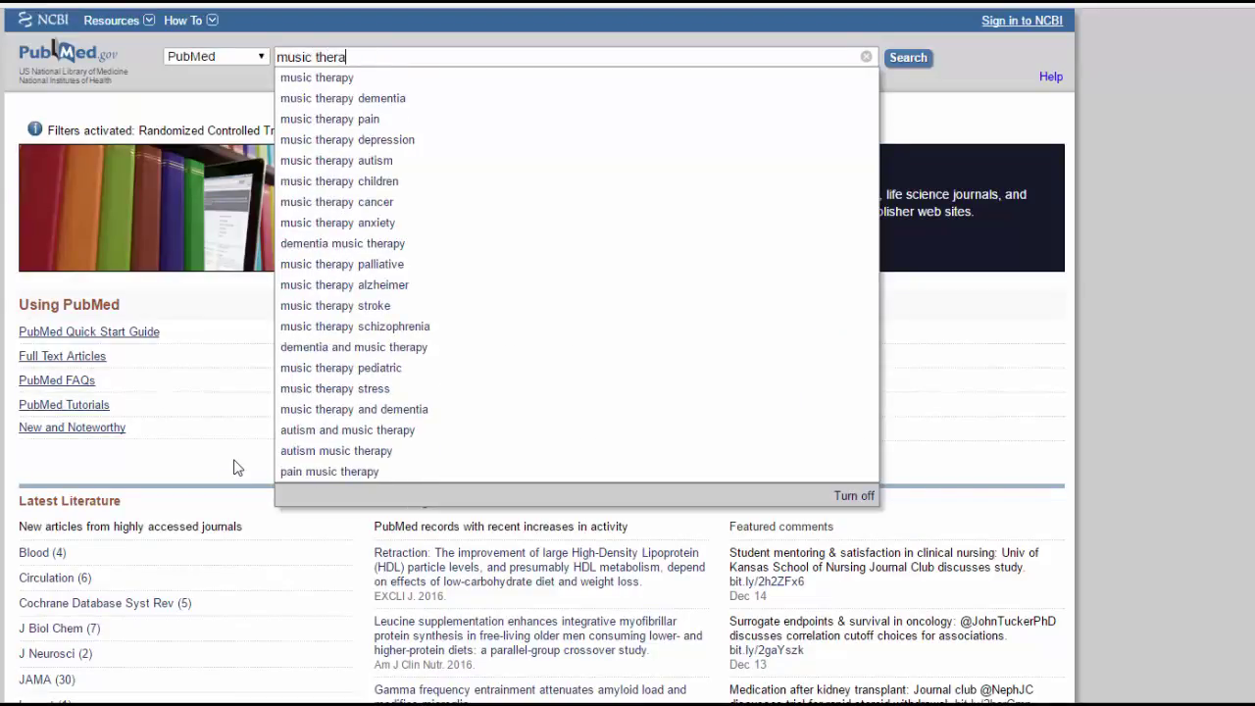
text(py)
click(299, 99)
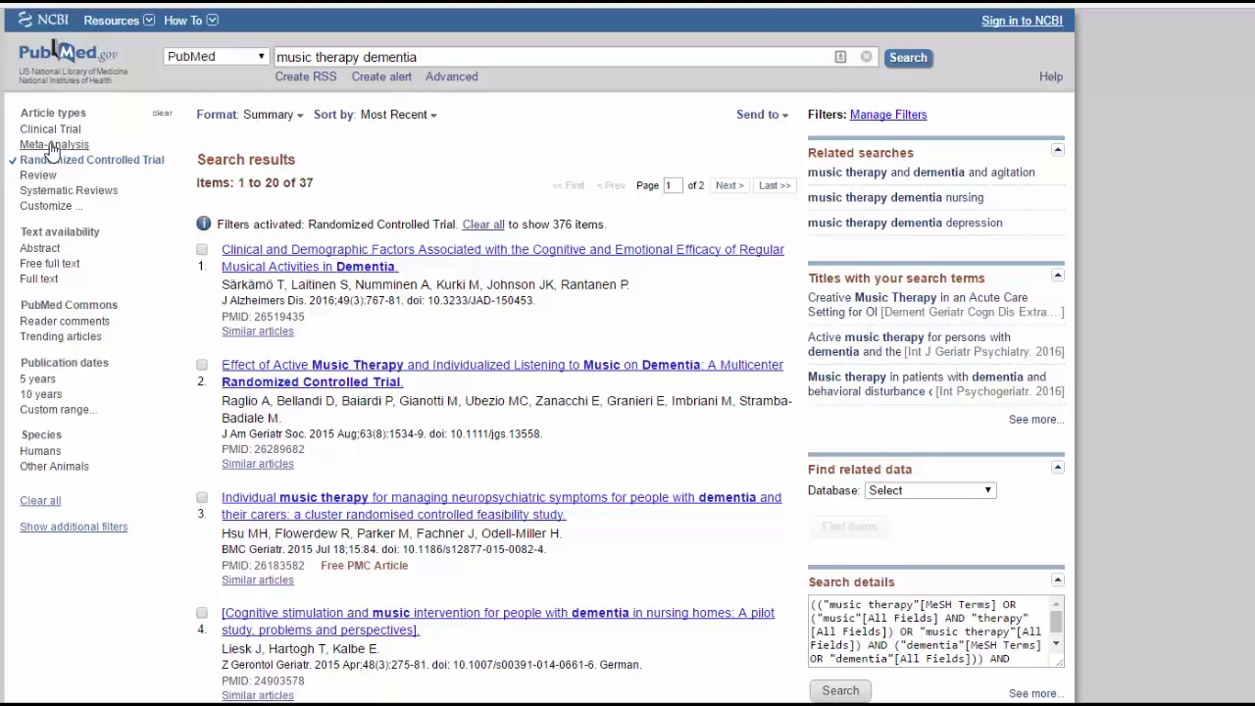
Add the Systematic Reviews and Meta-Analysis article types to the search result filters
click(77, 192)
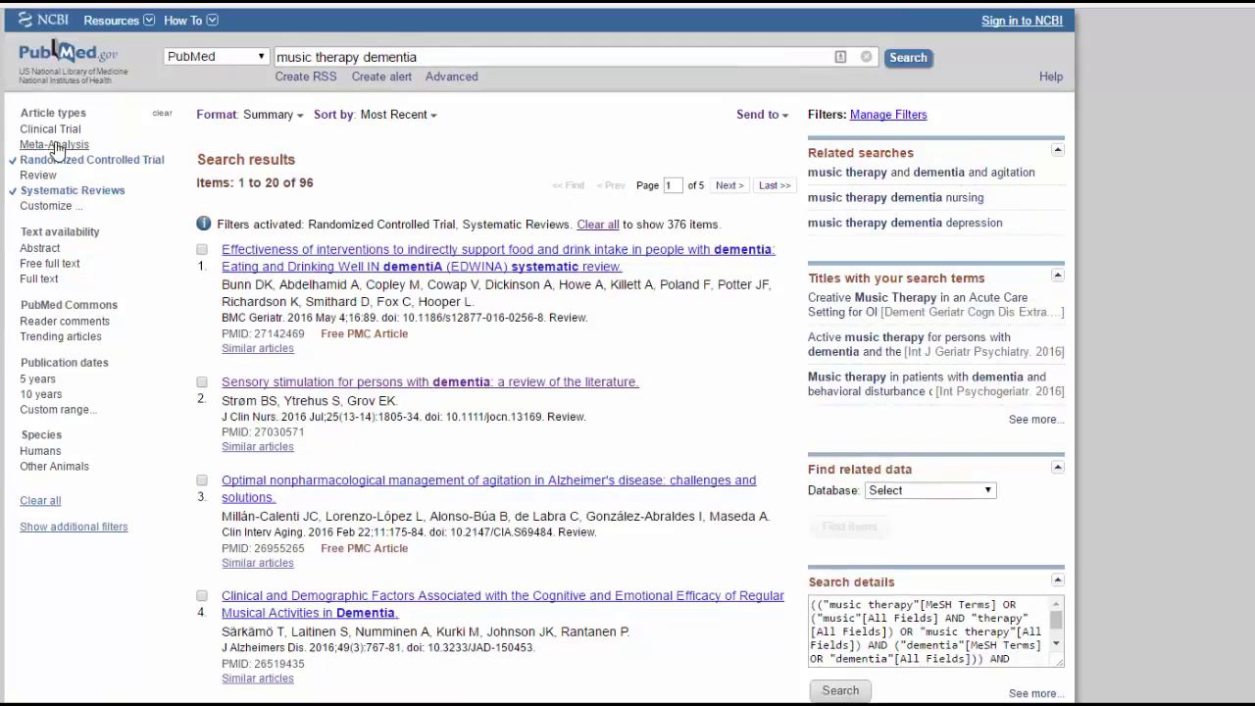
click(56, 145)
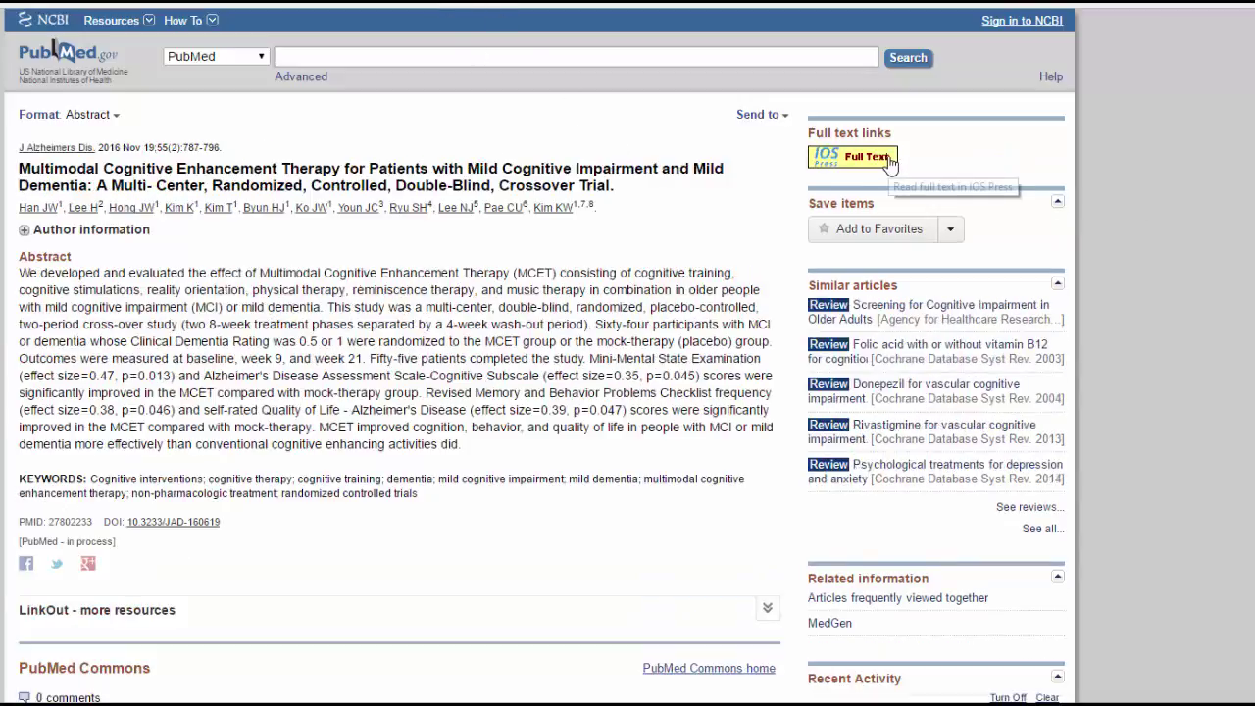
Send the Multimodal Cognitive Enhancement Therapy article to the Clipboard
click(785, 116)
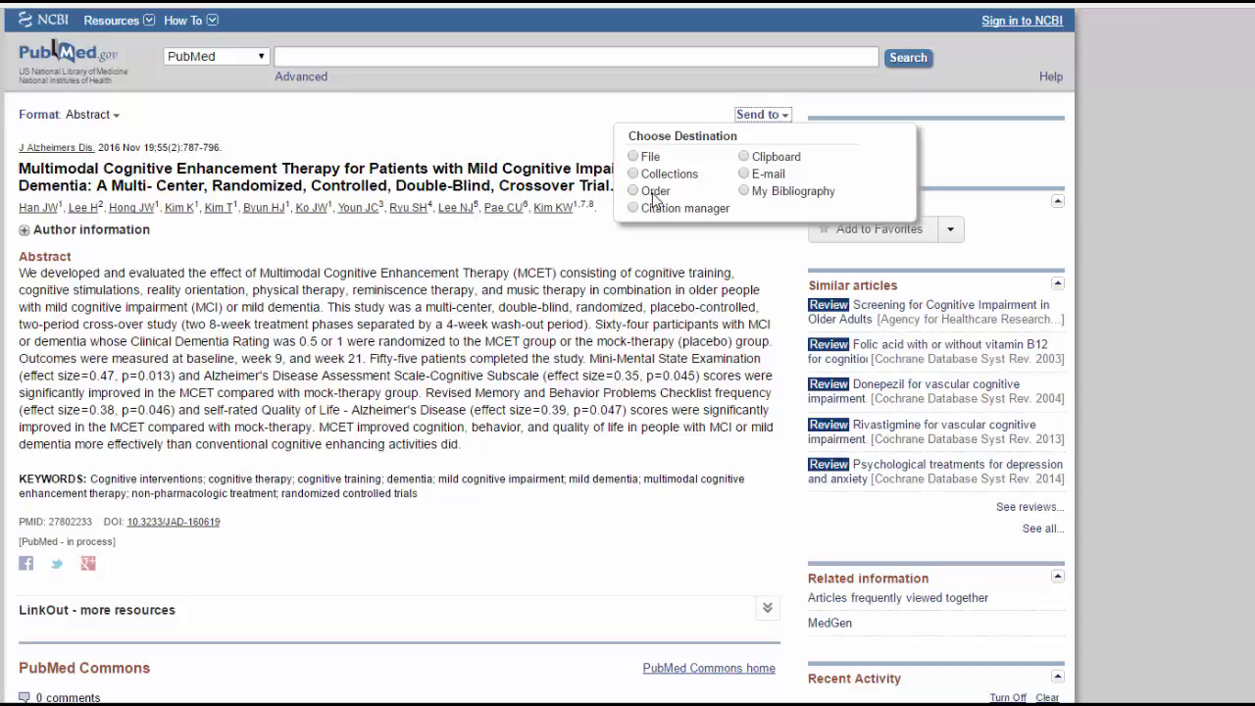
click(745, 158)
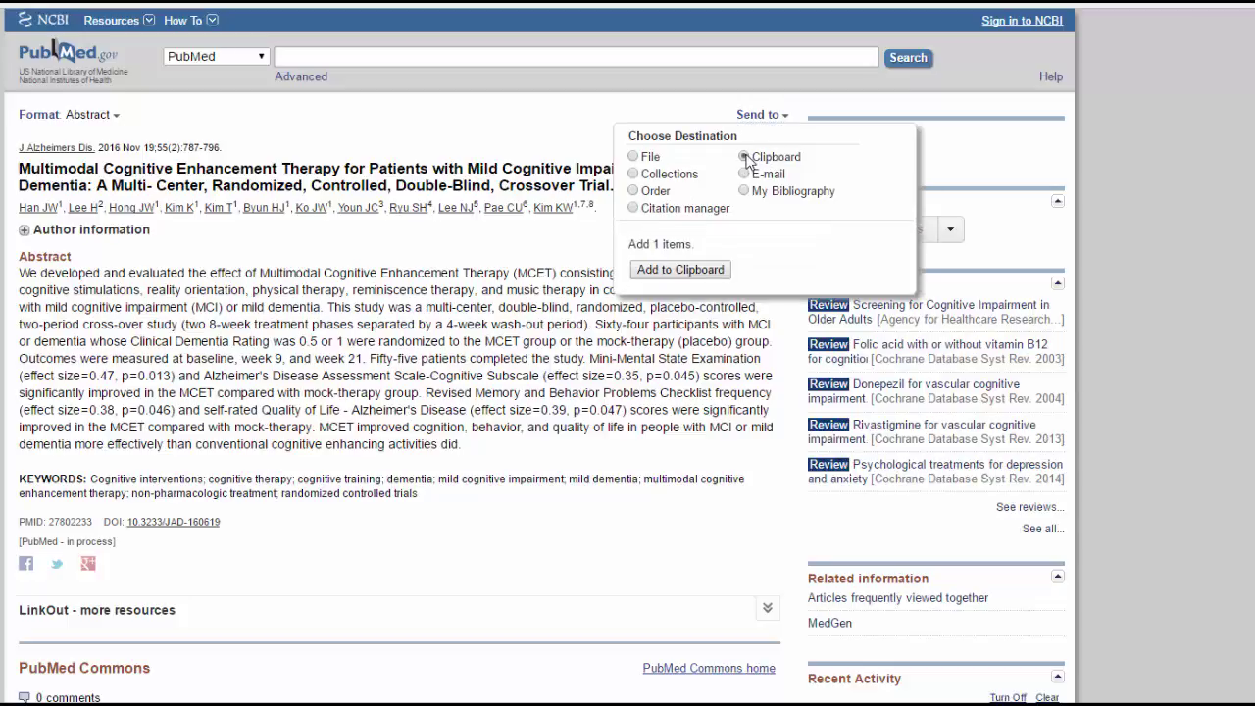
click(657, 274)
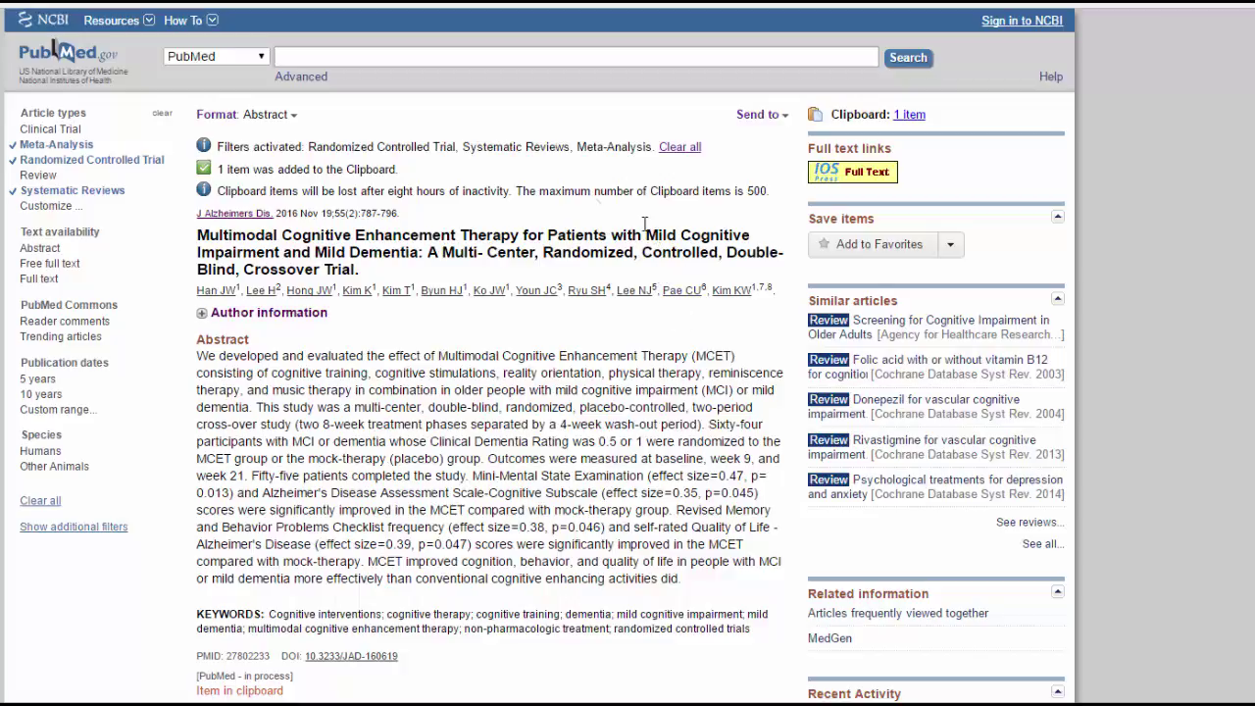
key(alt+Left)
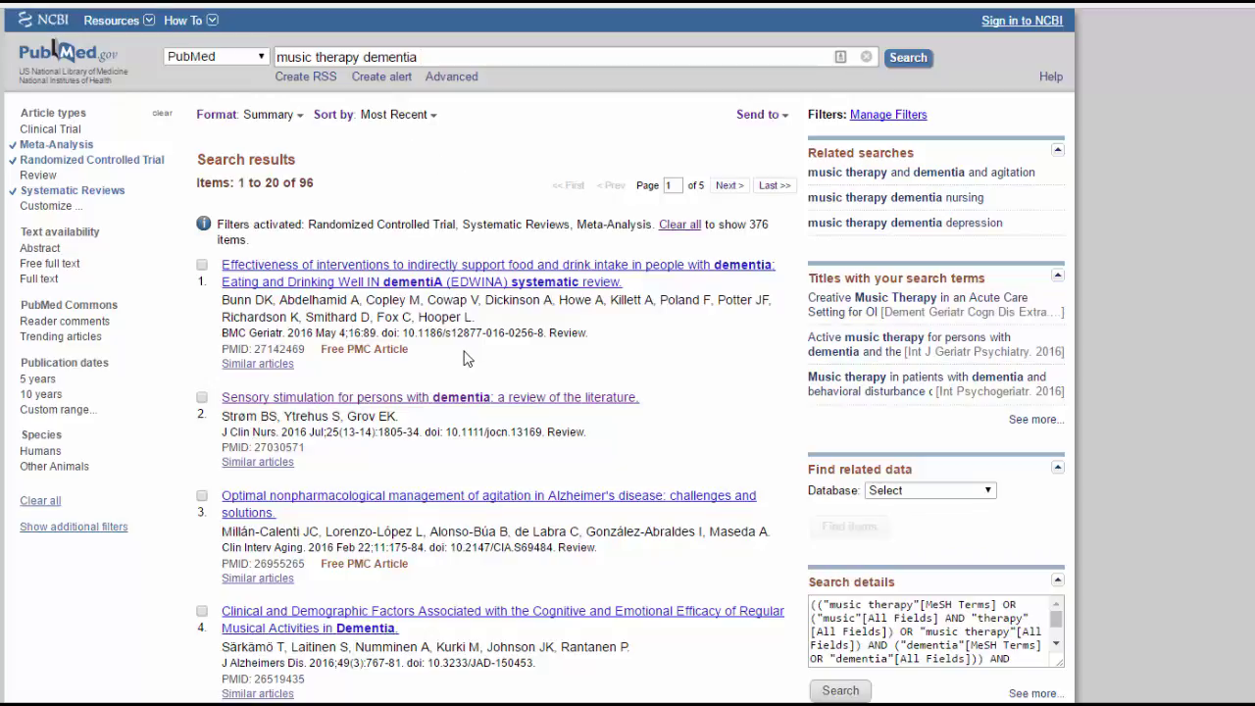
scroll(466, 358, down, 1)
scroll(466, 359, up, 1)
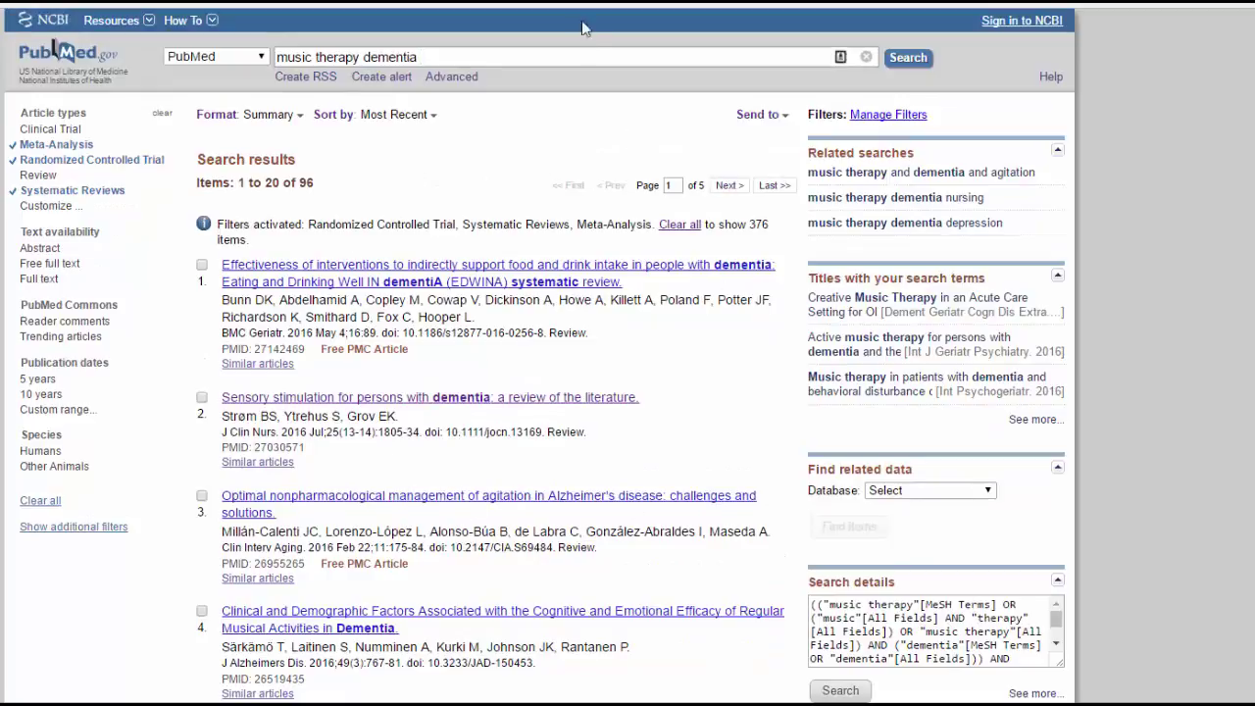
click(838, 57)
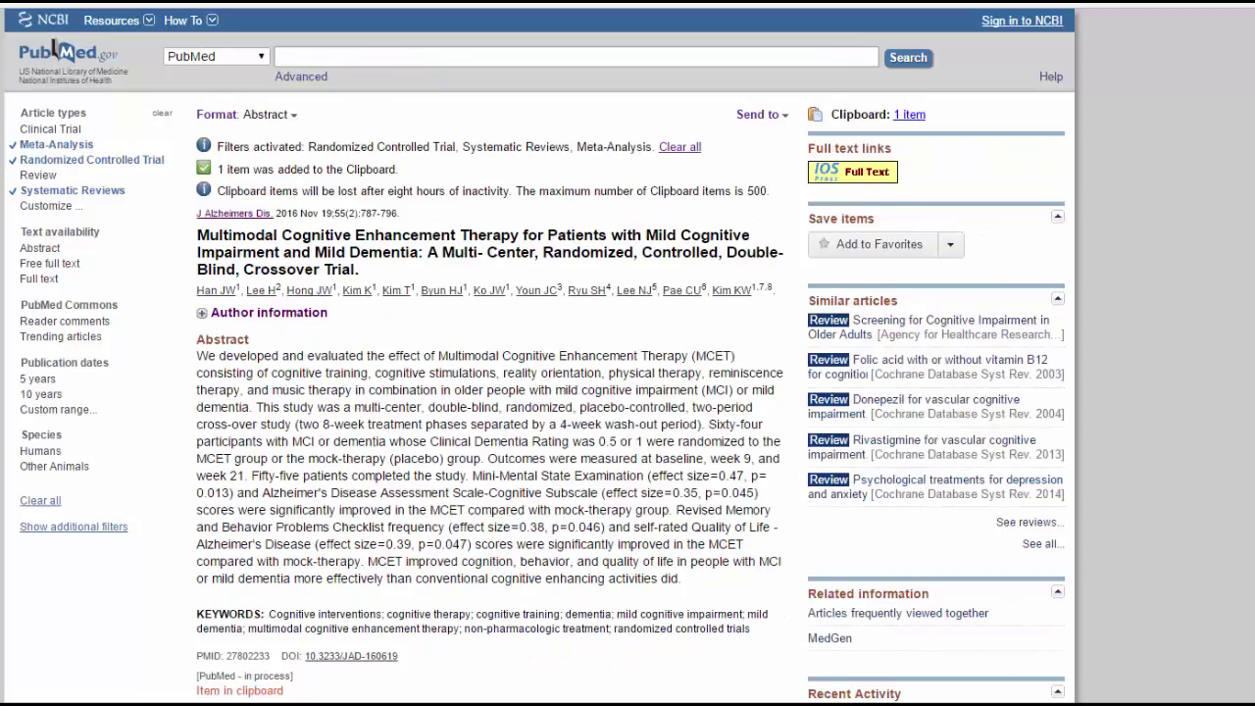
Open the PubMed Clipboard and send its saved article to Order
click(910, 114)
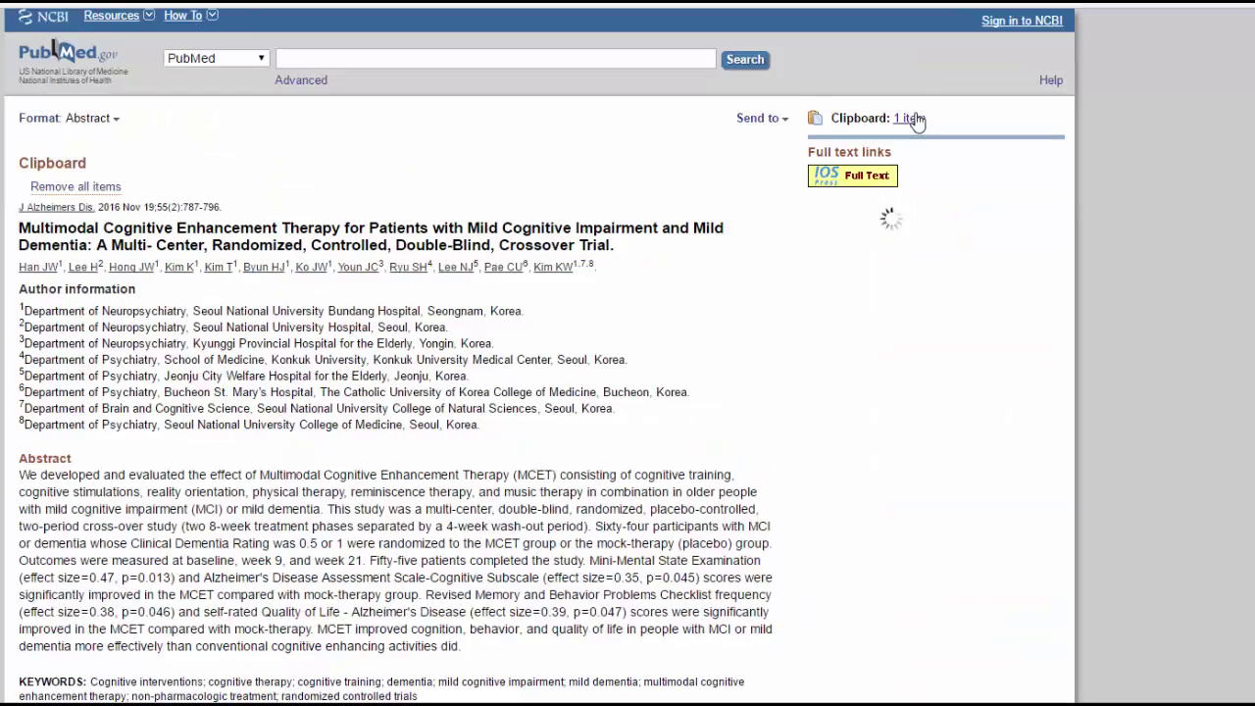
click(781, 116)
click(743, 174)
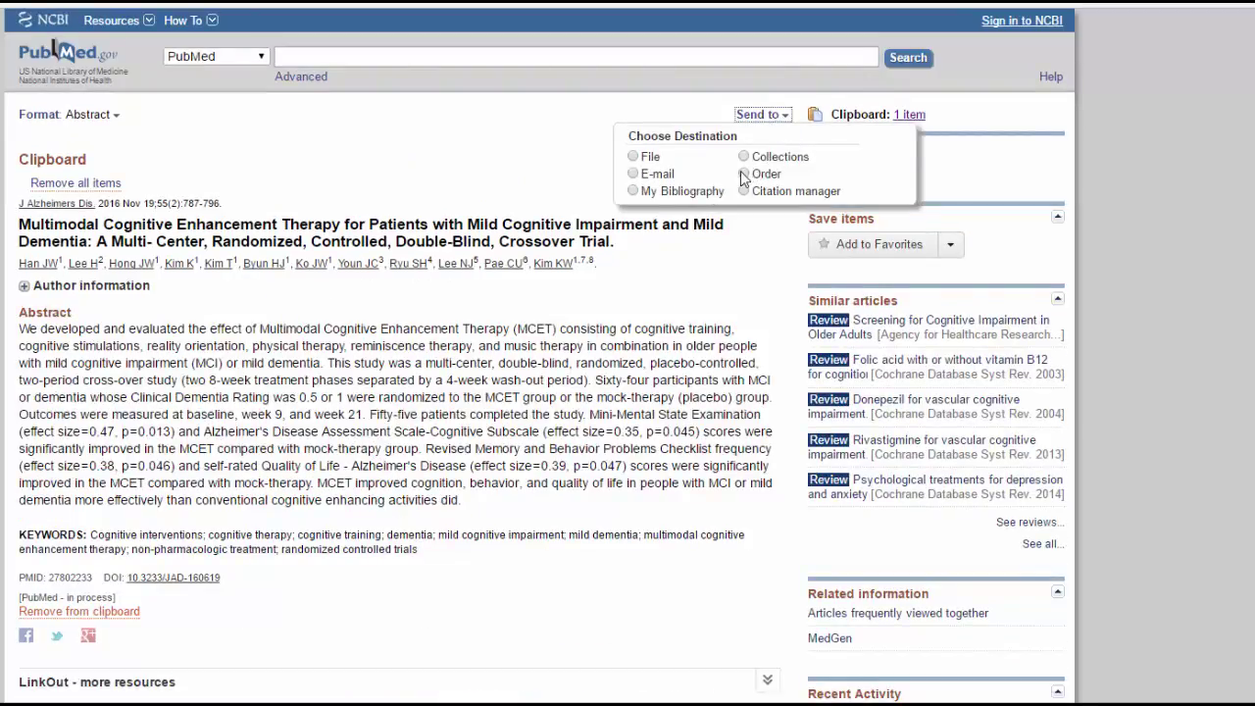
click(672, 222)
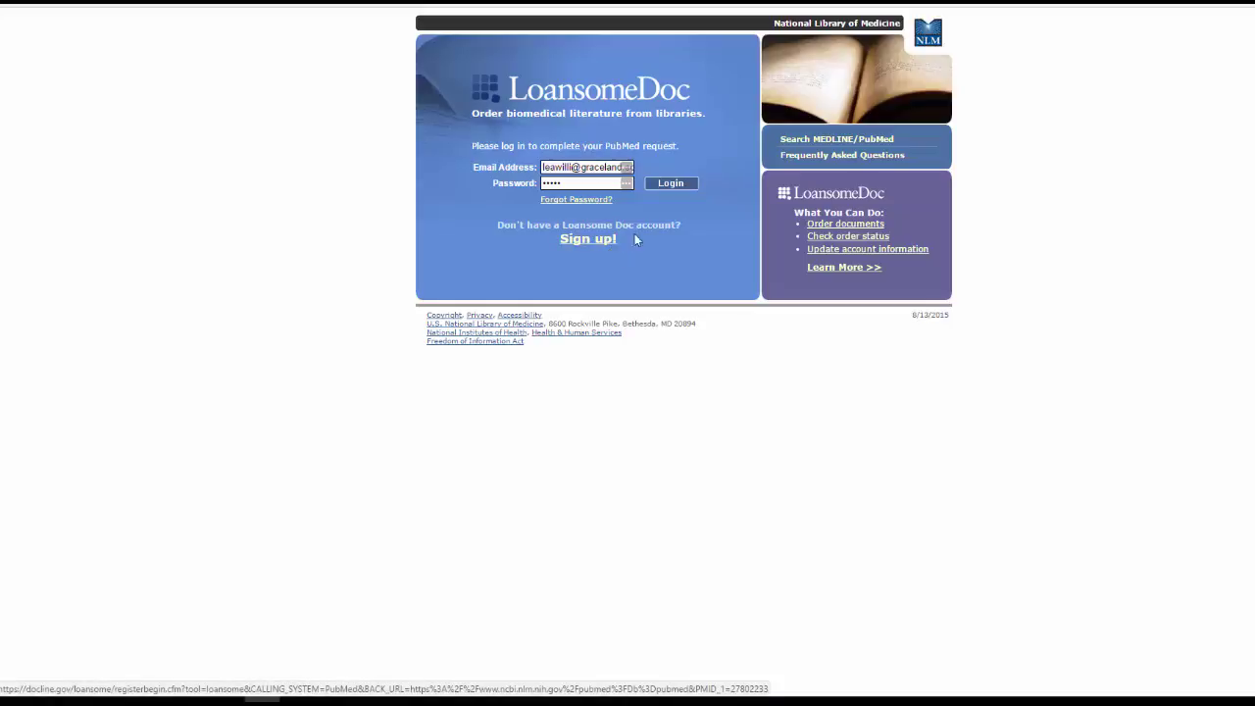
Log in to LoansomeDoc with the prefilled credentials, accept the Copyright Compliance in the delivery options and continue to order confirmation
click(670, 185)
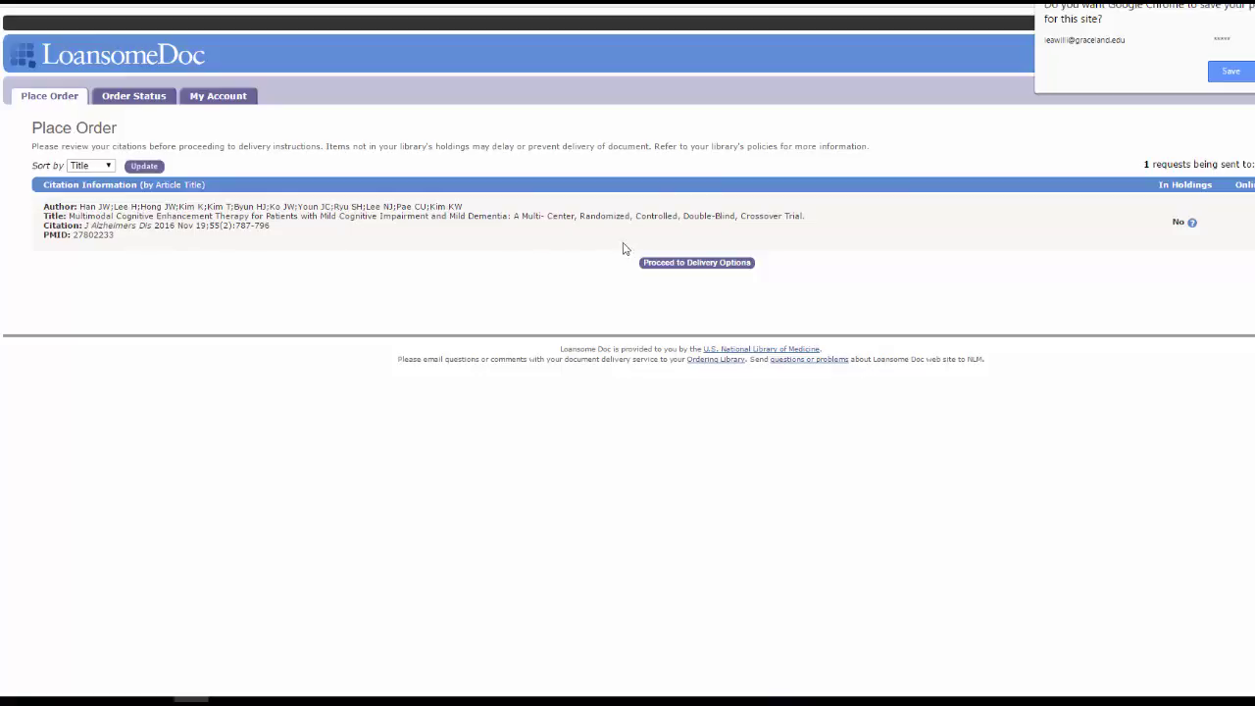
click(692, 263)
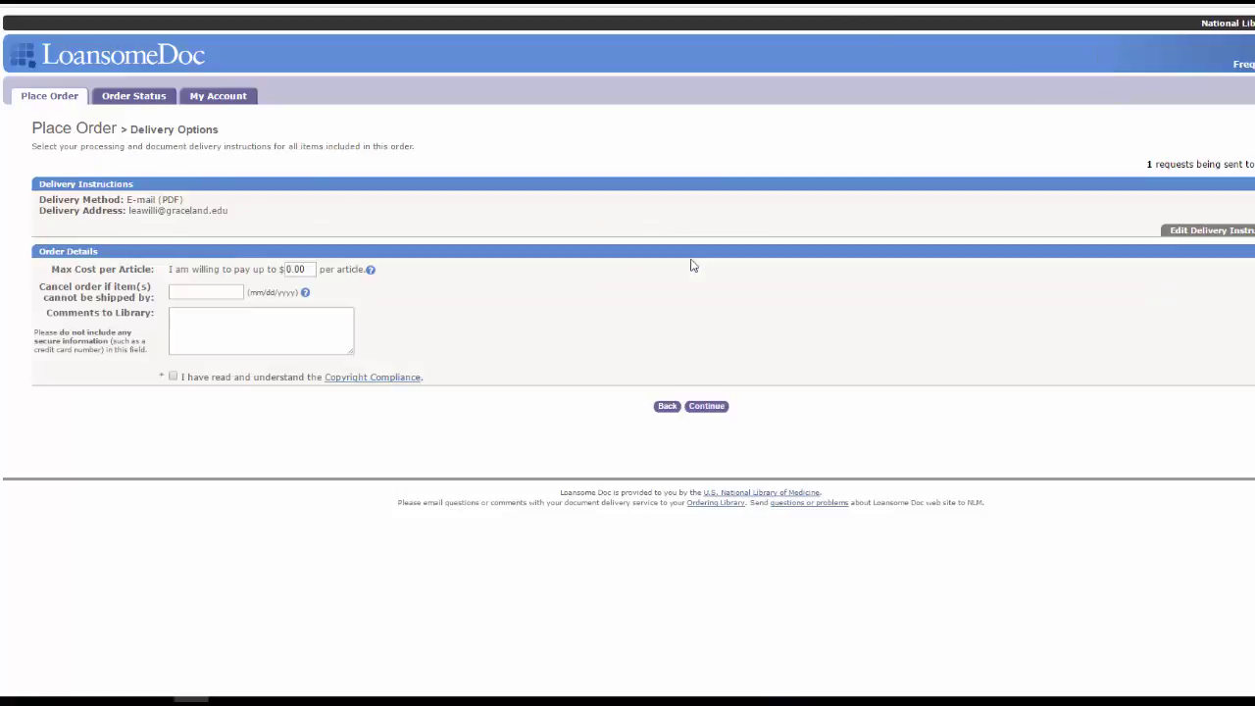
click(189, 293)
click(173, 377)
click(708, 407)
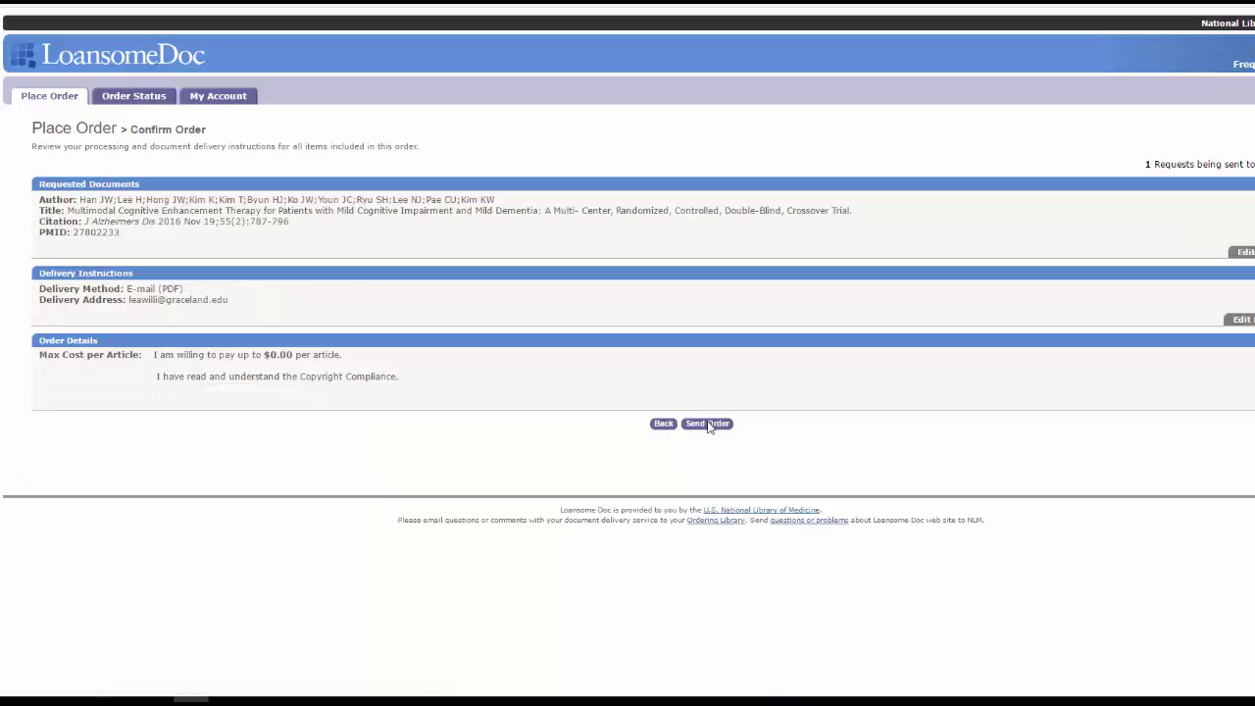
Check the LoansomeDoc order status and return to placing the order
click(162, 101)
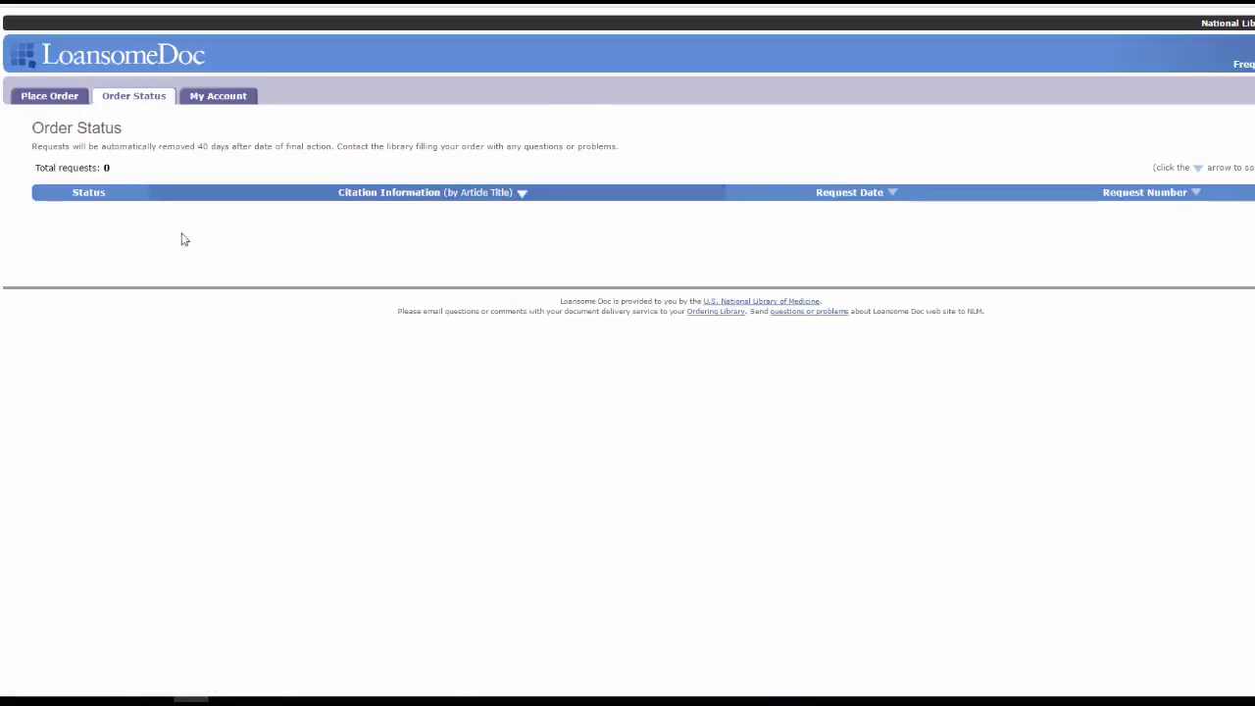
click(60, 98)
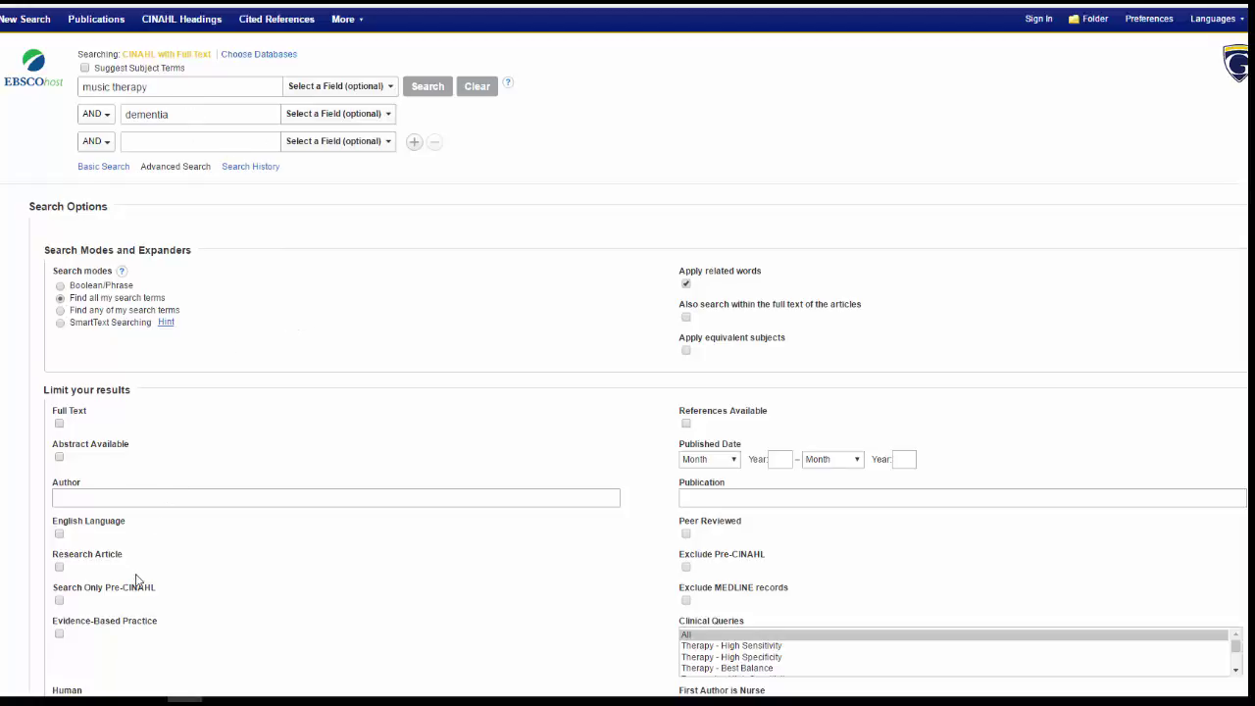
Limit the CINAHL search for music therapy AND dementia to English Language and Randomized Controlled Trials, and run it
click(60, 535)
scroll(389, 566, down, 2)
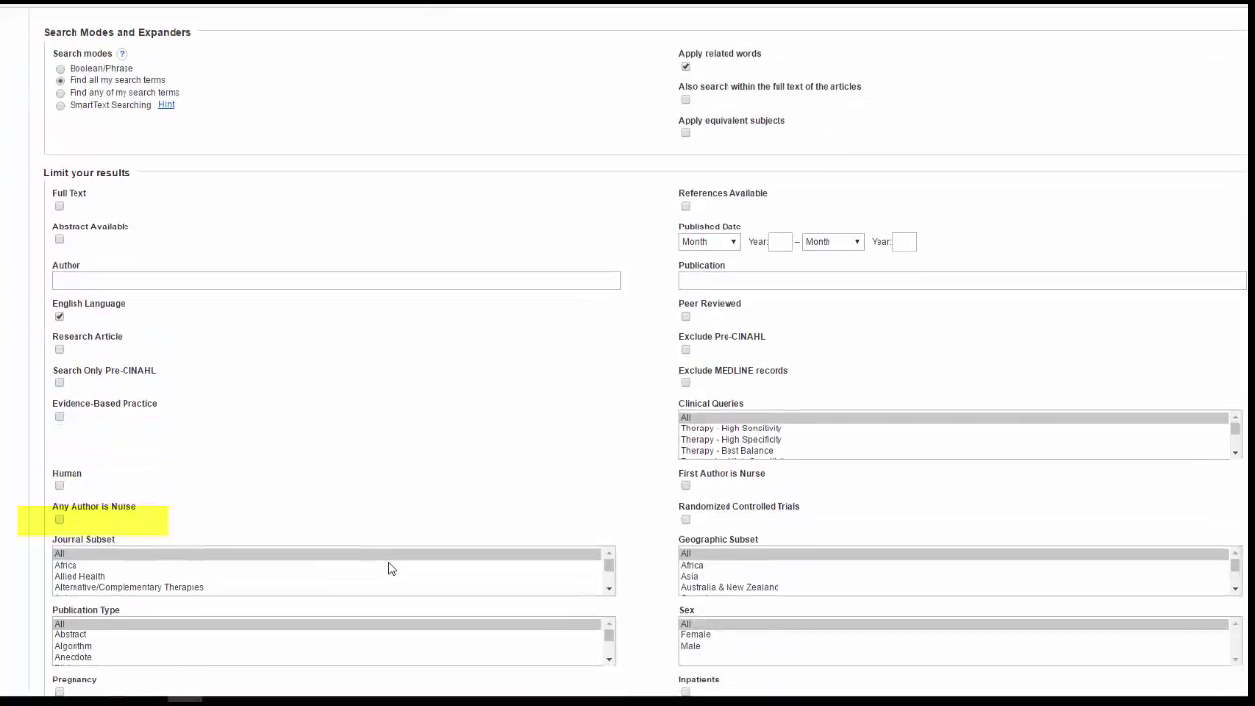
click(685, 518)
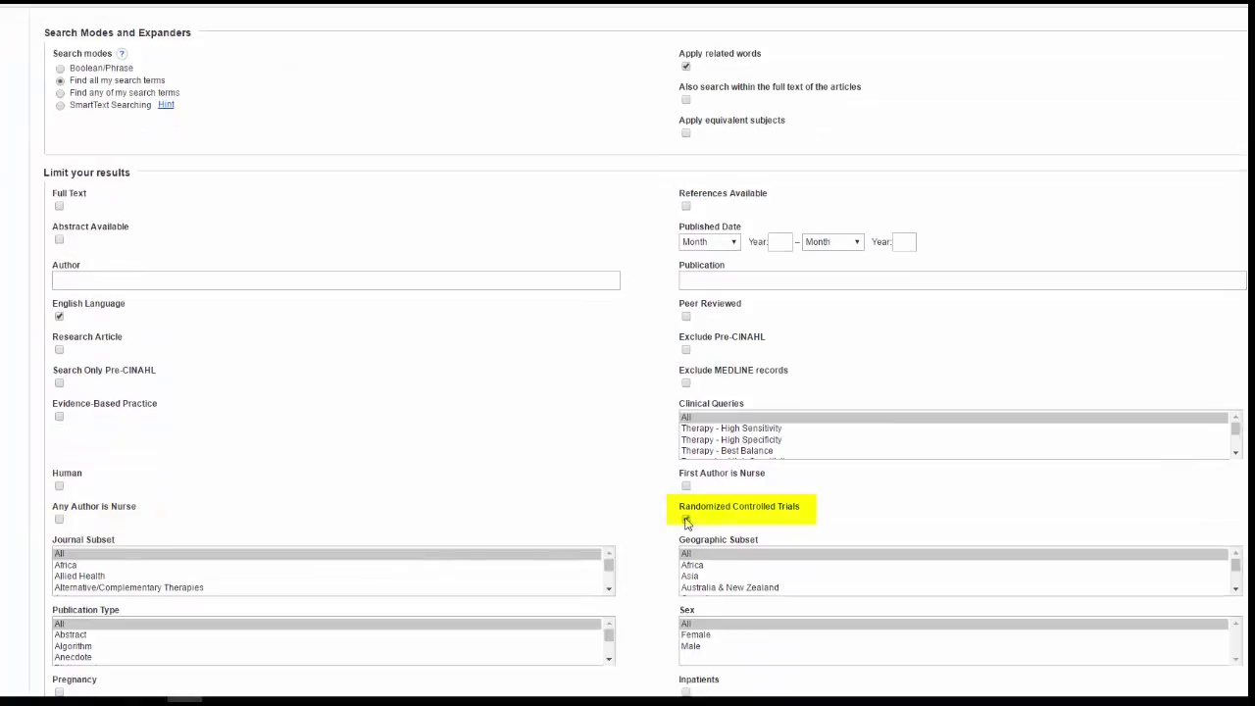
scroll(509, 441, up, 1)
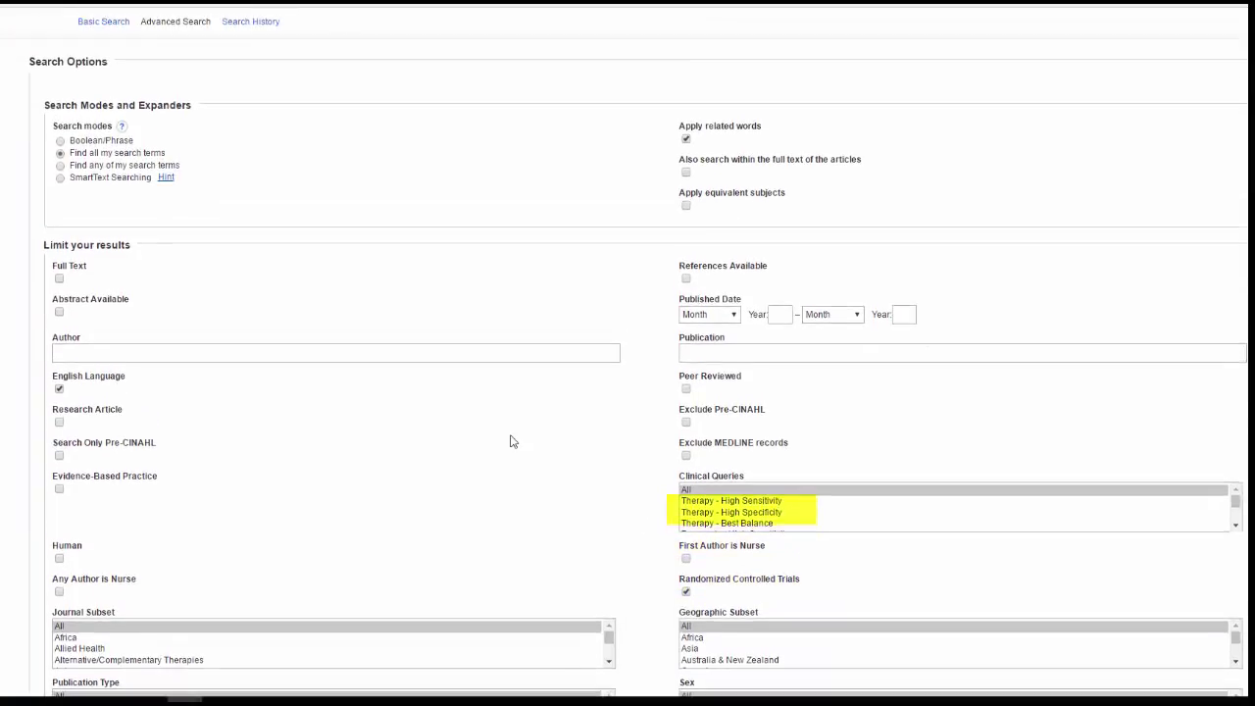
scroll(510, 441, up, 2)
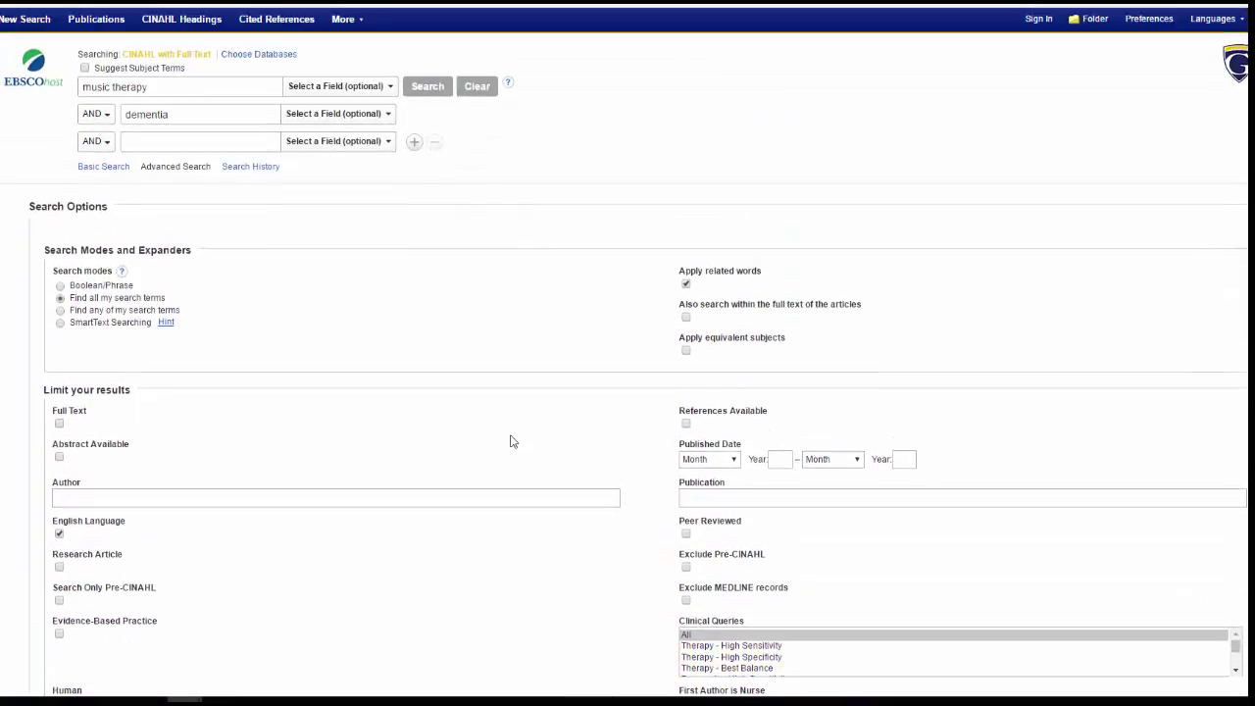
click(424, 88)
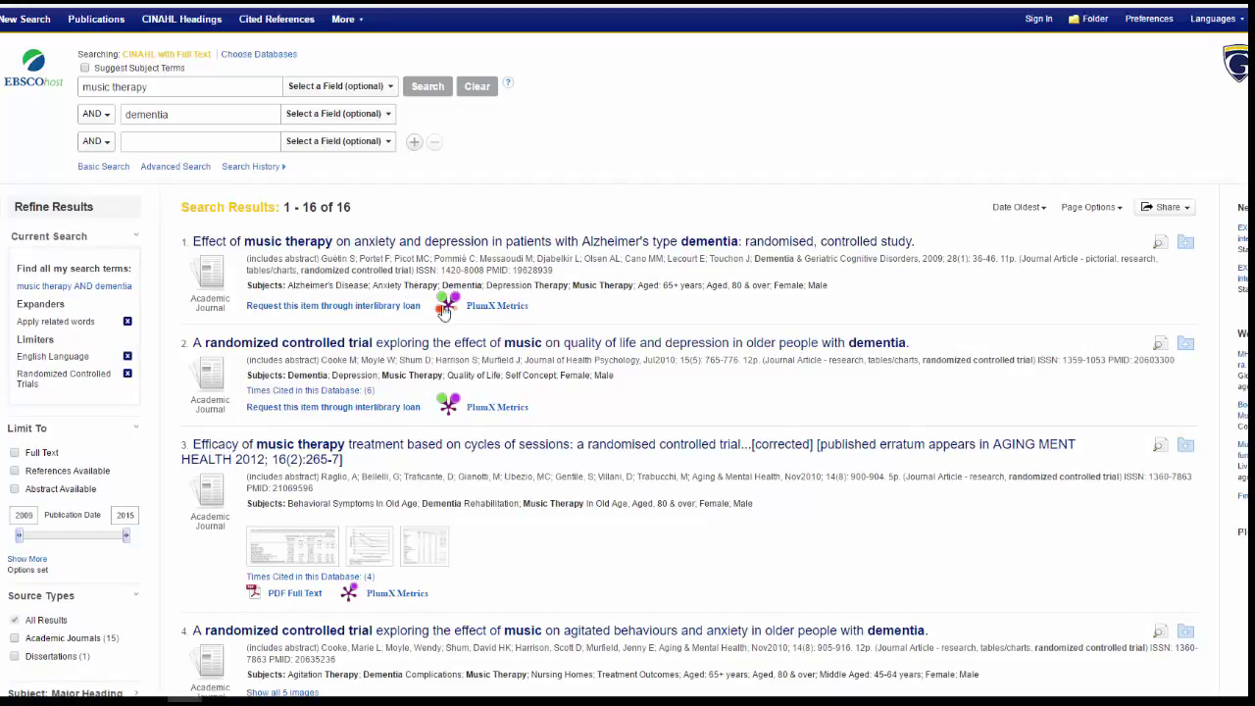
Open the interlibrary loan request for the first search result and review the form's required fields and item details
click(296, 307)
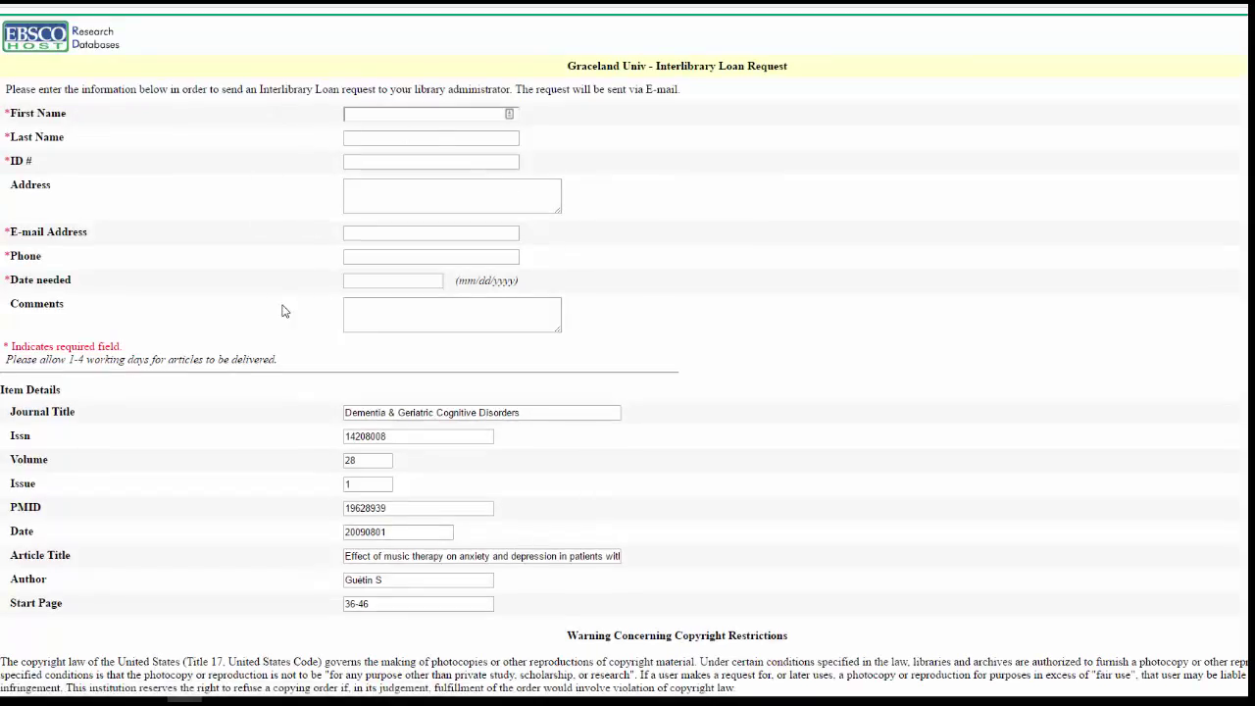
scroll(642, 440, down, 1)
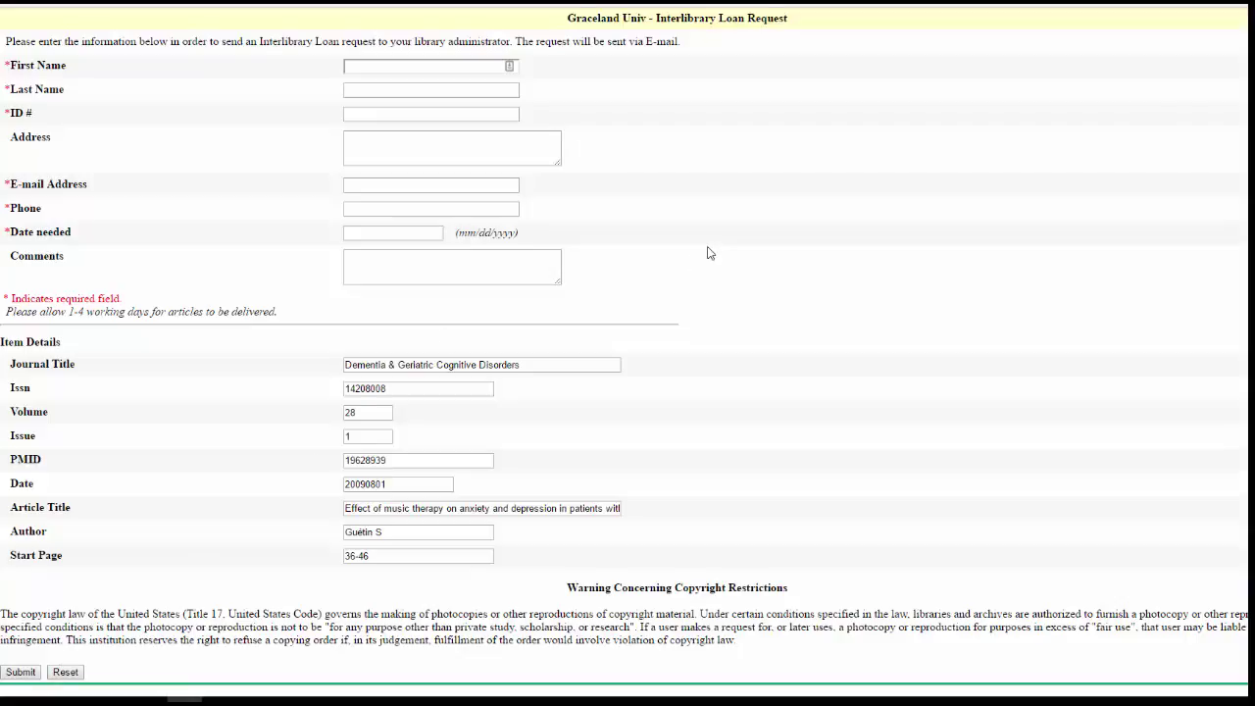
scroll(709, 253, up, 1)
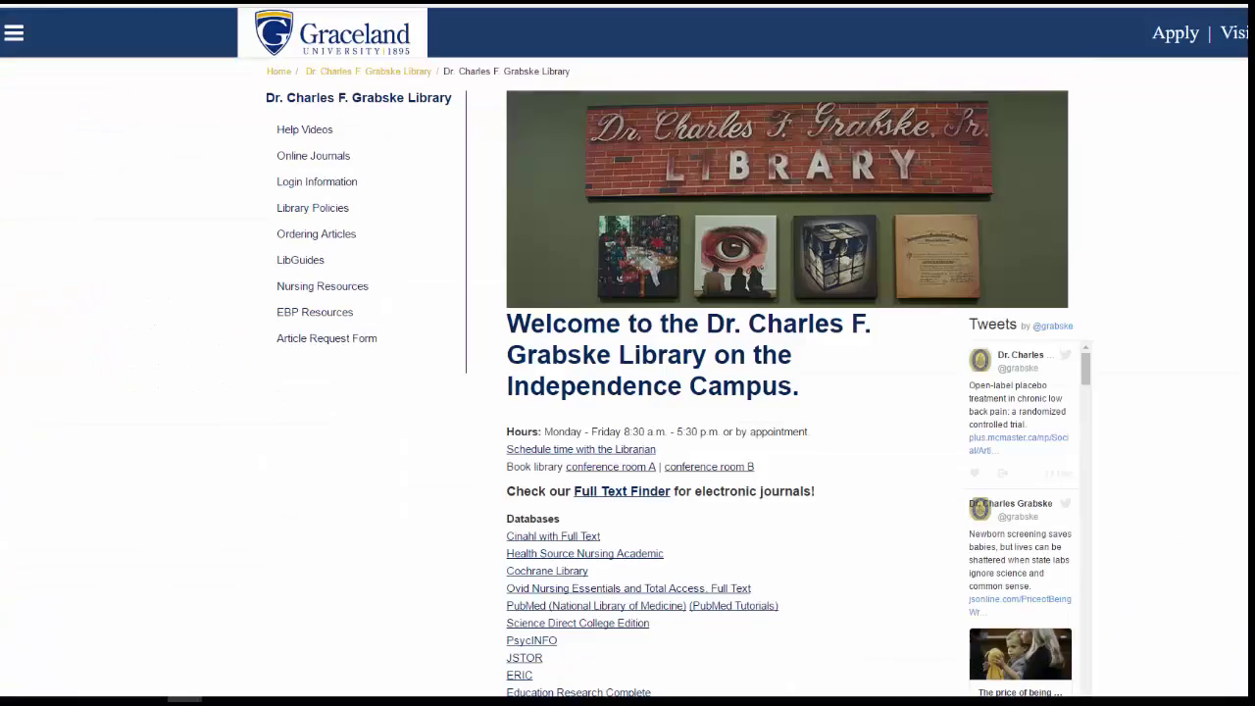
Open the Cochrane Library from the library's database list and select EBM Reviews - Cochrane Database of Systematic Reviews as the search resource
click(538, 572)
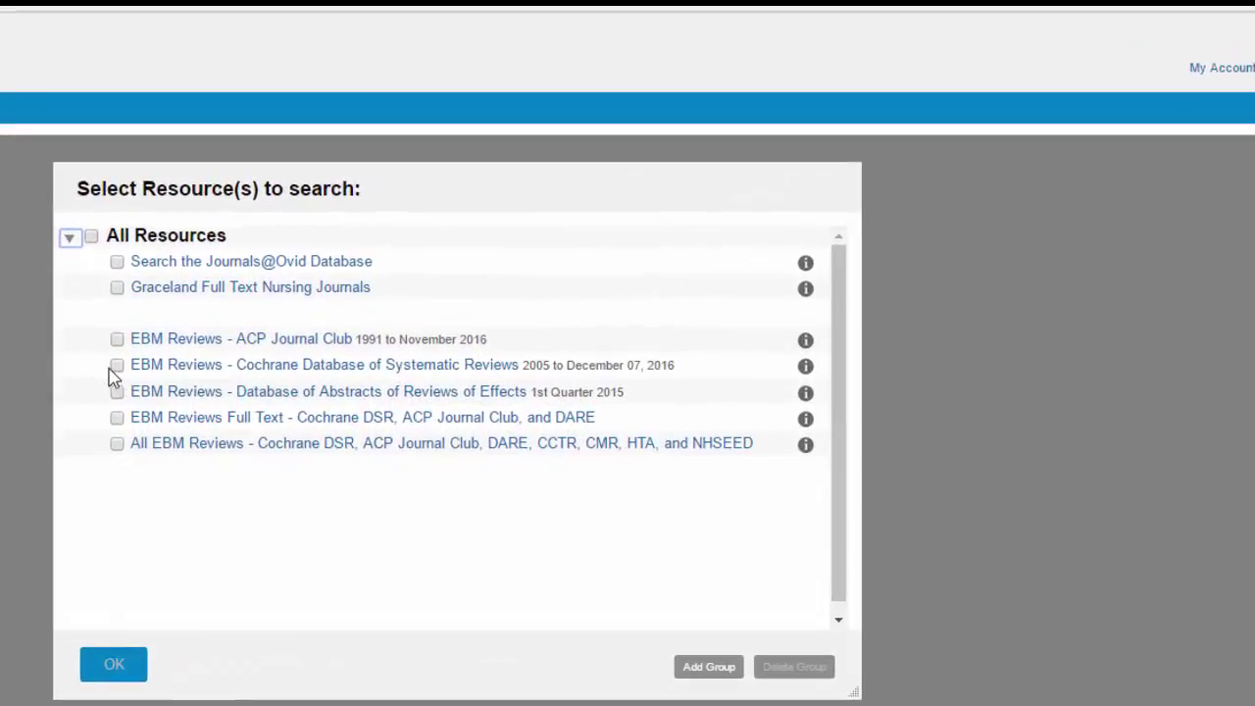
click(117, 365)
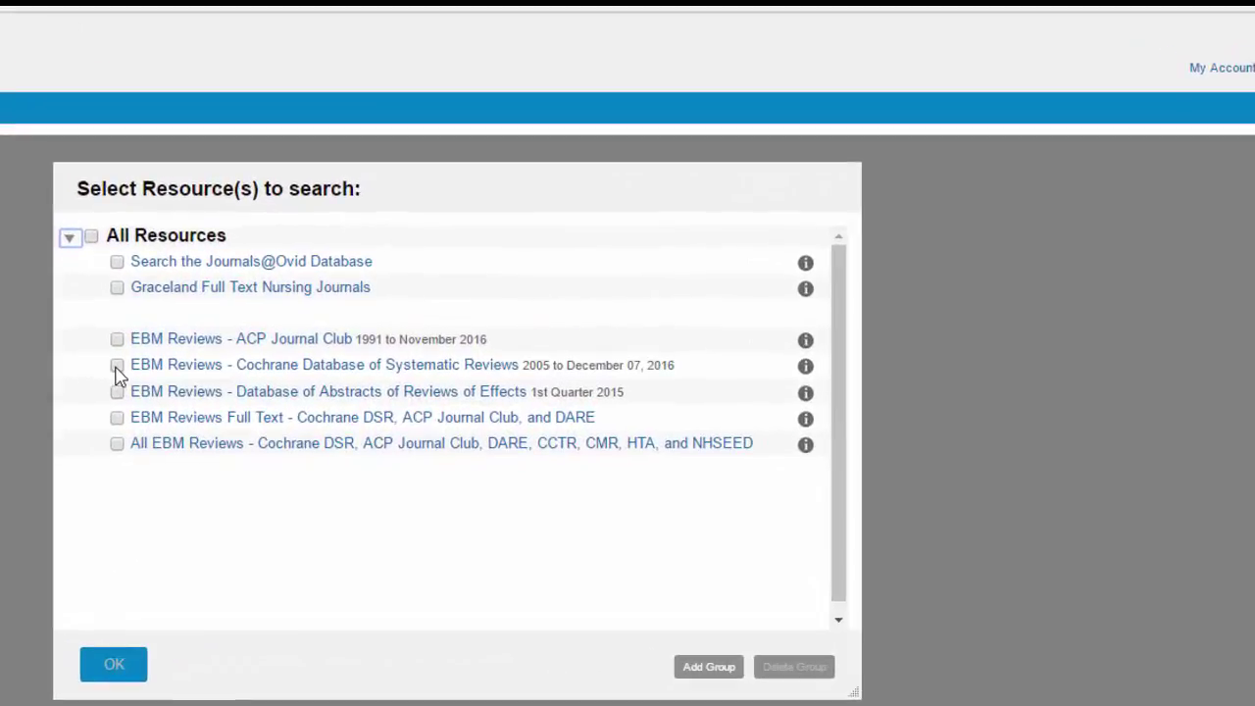
click(292, 367)
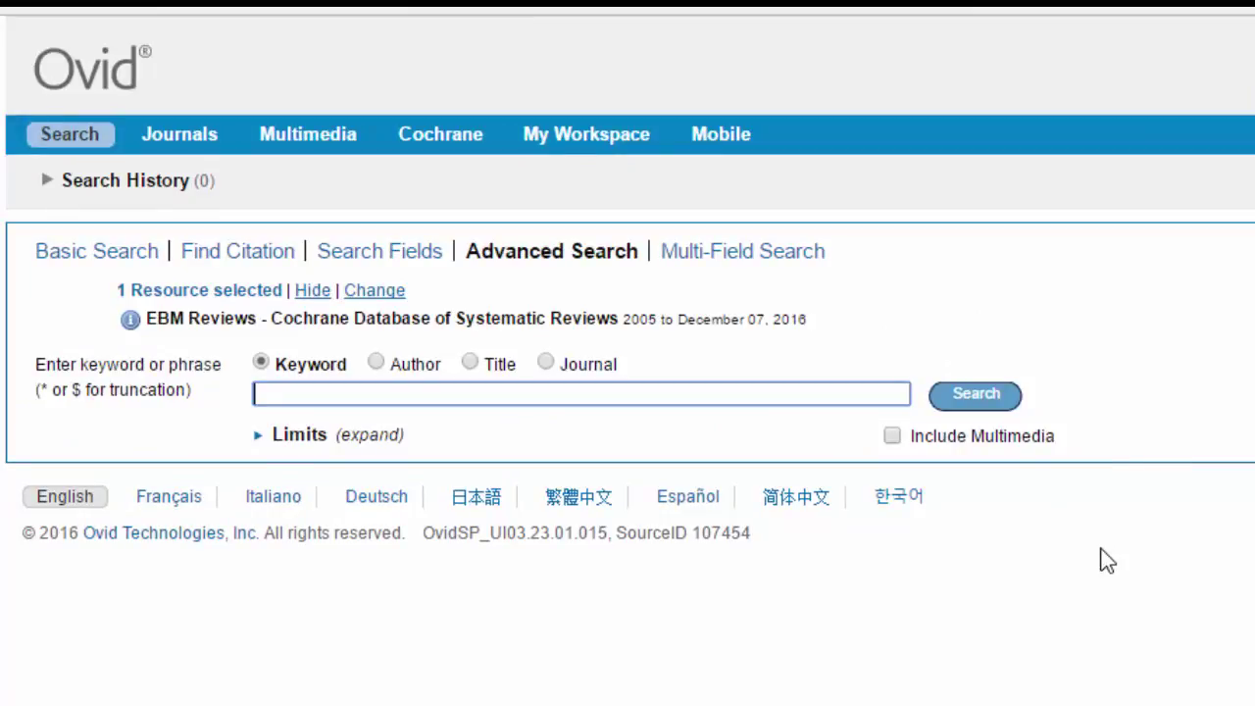
Search by keyword for "music therapy dementia" and open the review "Music therapy for people with dementia" as a PDF
text("music therapy )
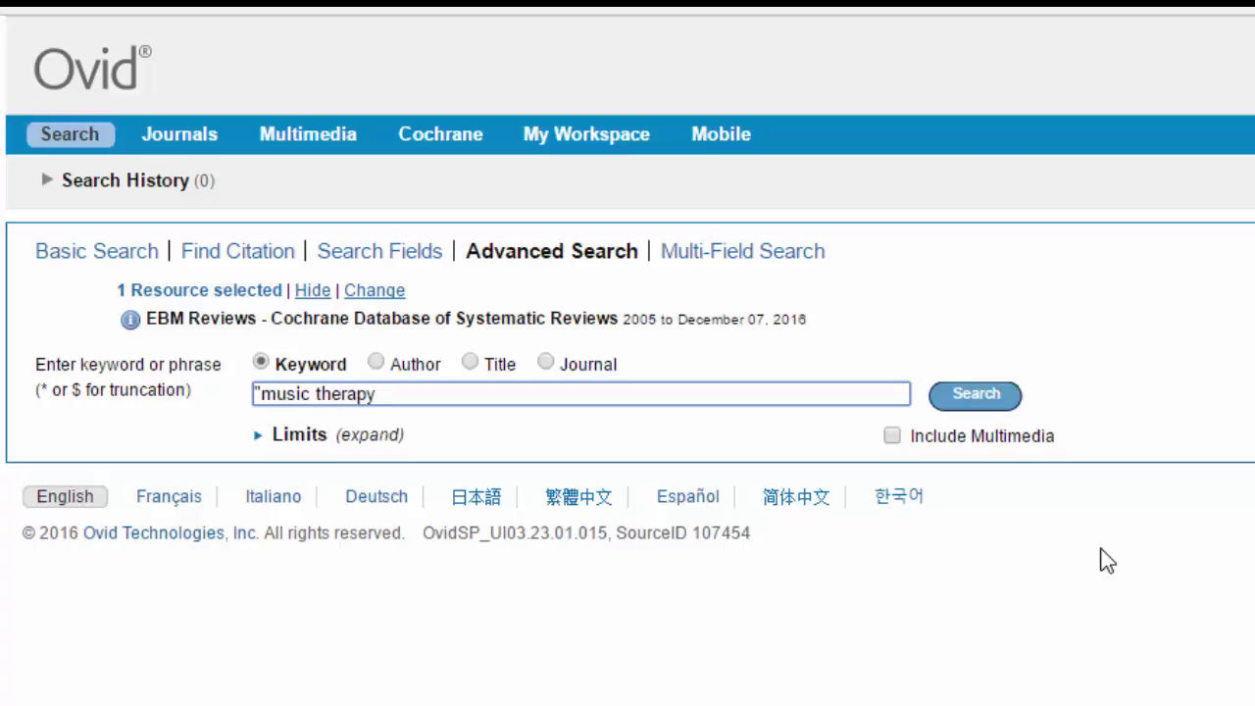
text(dementia)
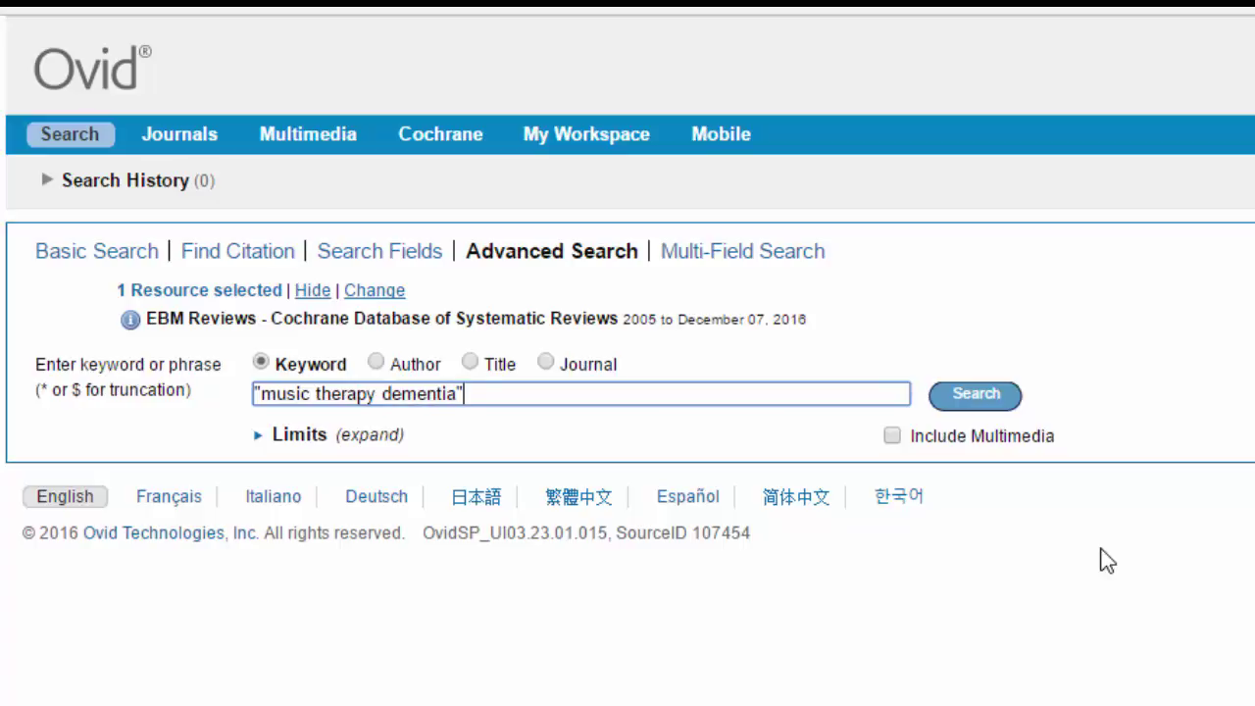
click(977, 408)
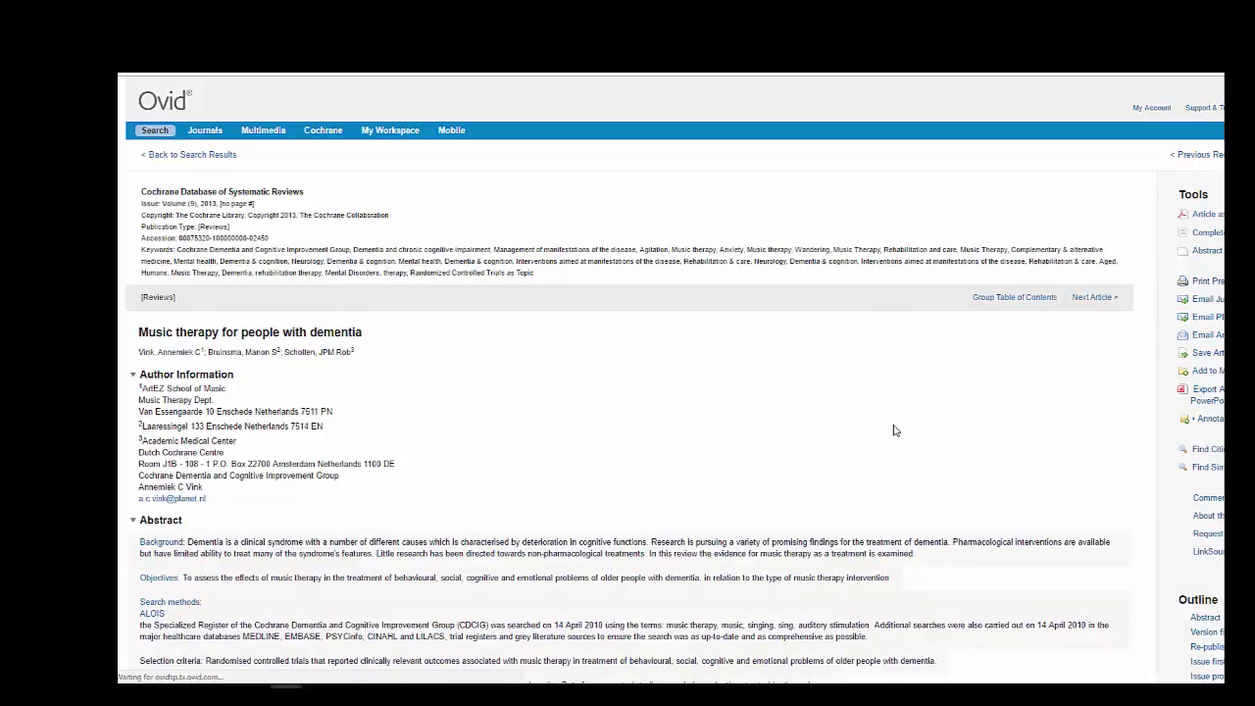
click(1220, 218)
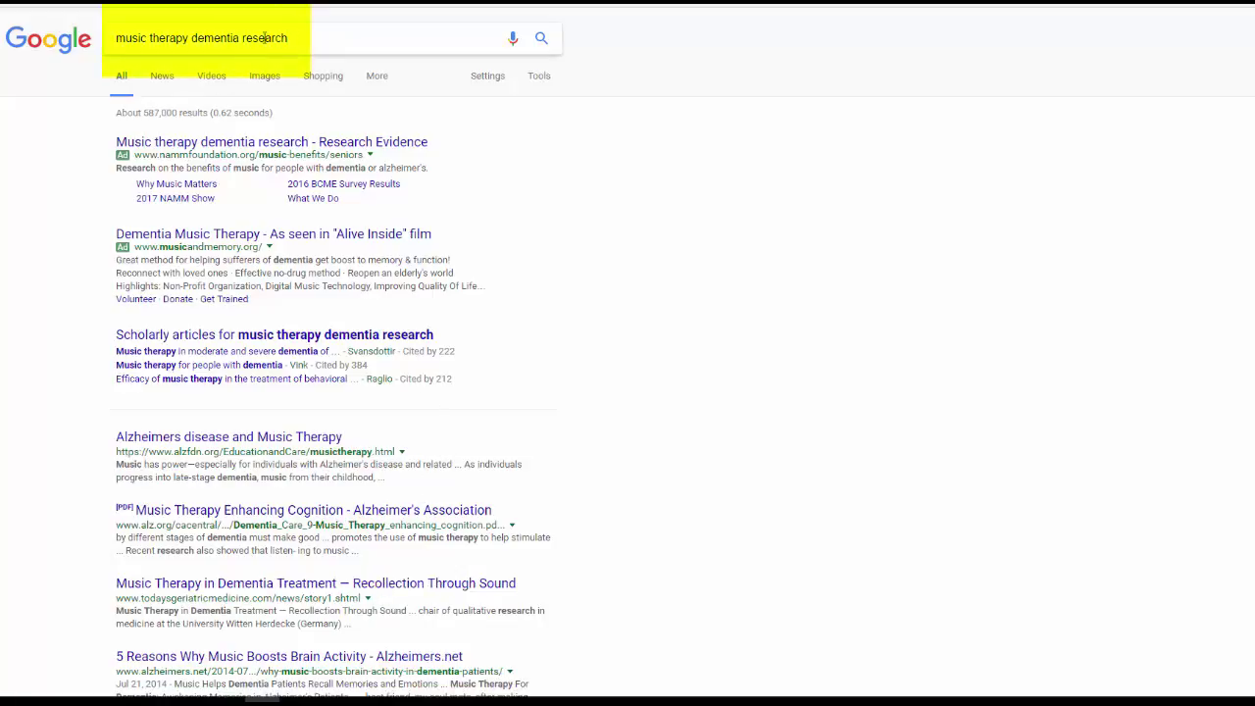
Open Google's scholarly articles for music therapy dementia research
click(345, 338)
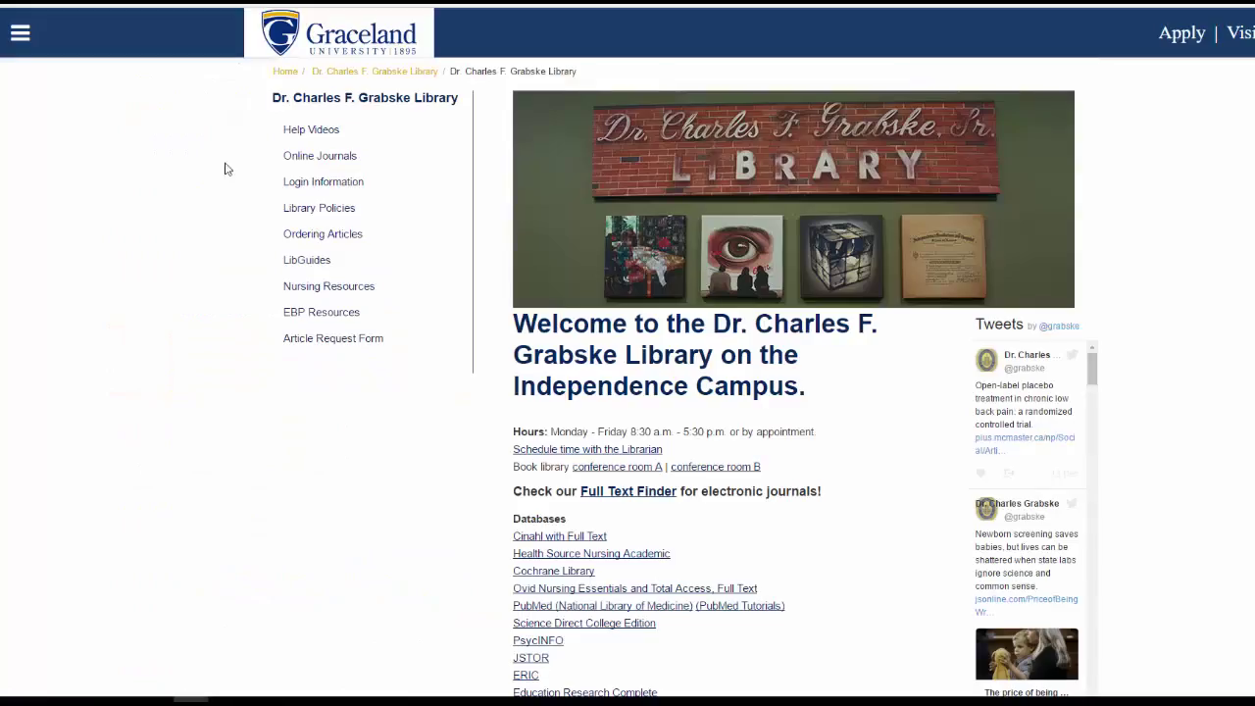
Open the library's Article Request Form and review the fields it requires
click(310, 350)
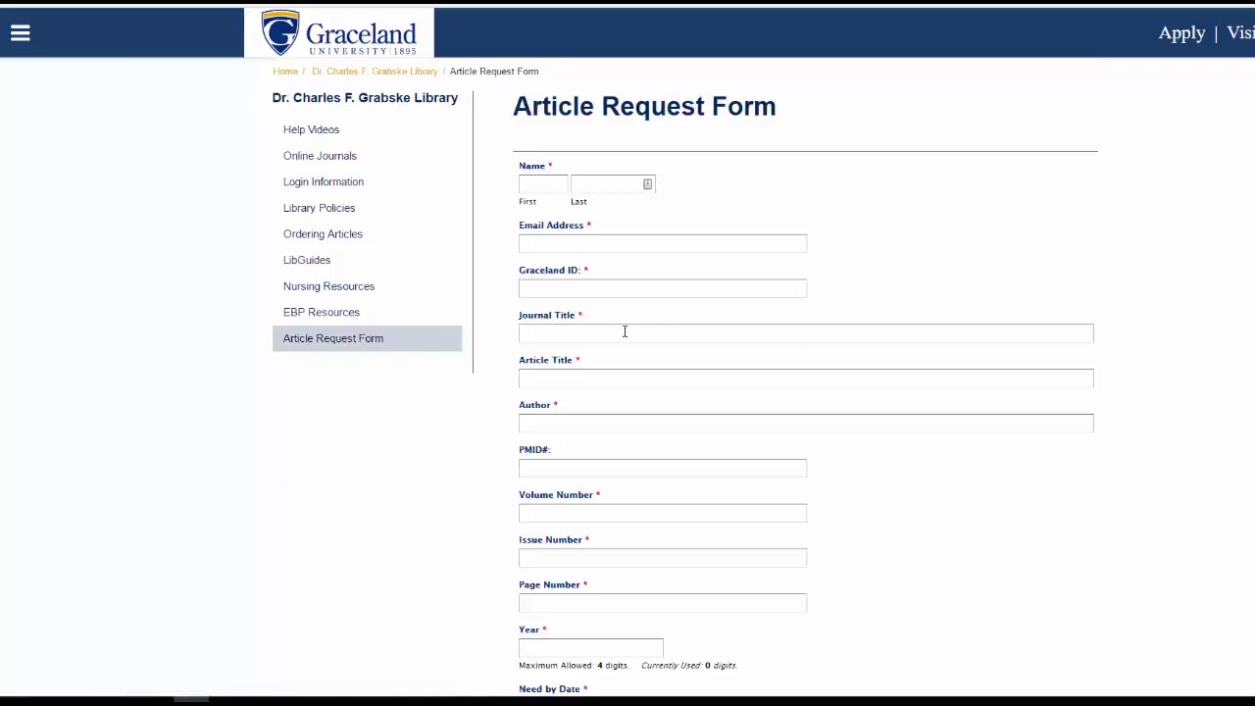
scroll(762, 527, down, 3)
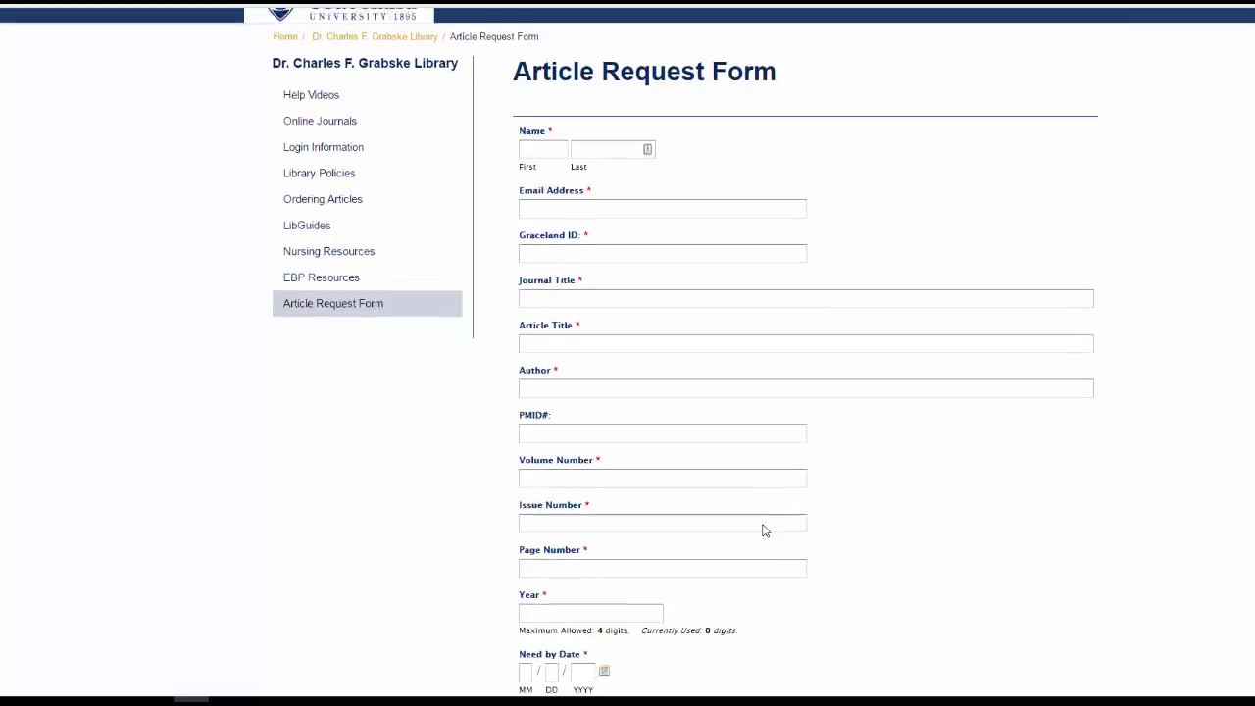